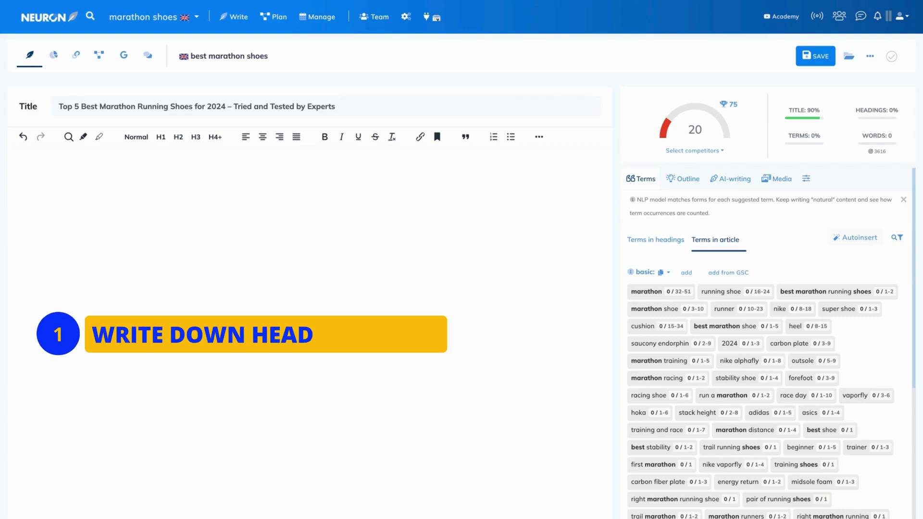
Step: Add the H2 'What features to look for when buying marathon shoes?' with an H3 'Comfort' beneath it
click(178, 137)
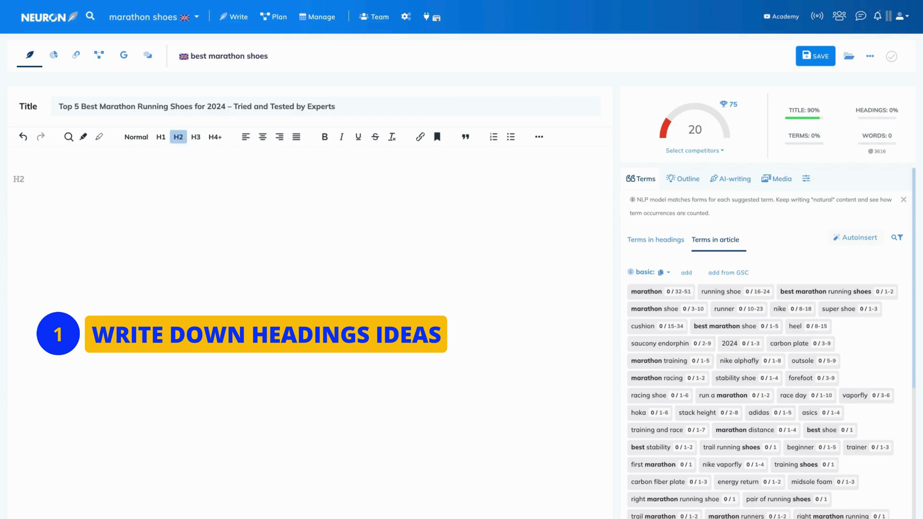
text(What features to look for when buying marathon shoes?)
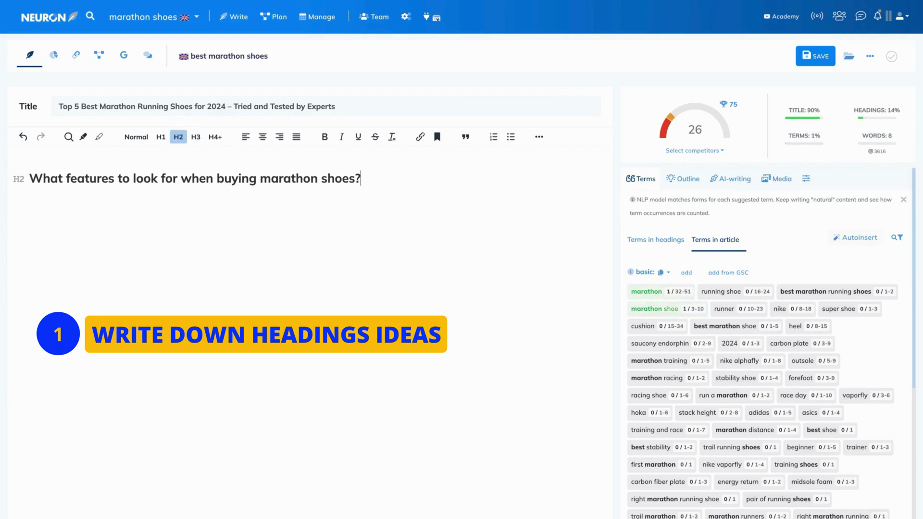
key(Return)
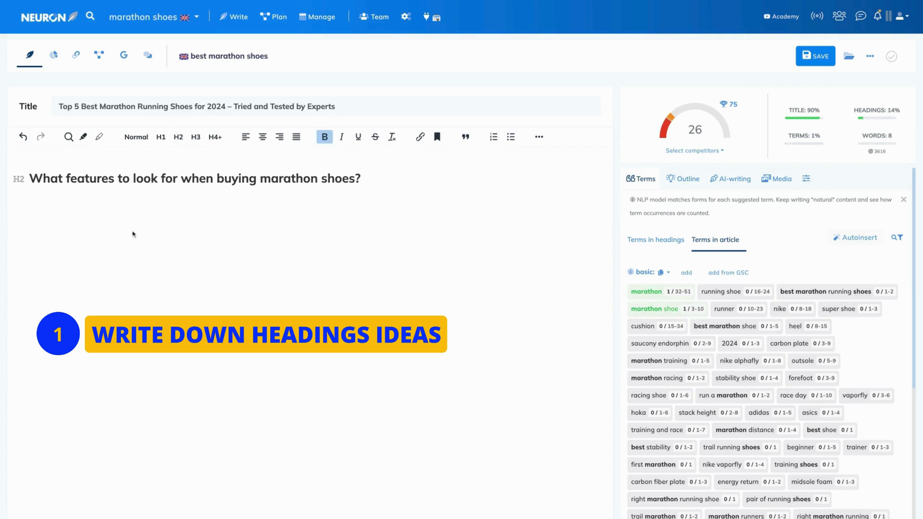
click(195, 137)
text(Comfort)
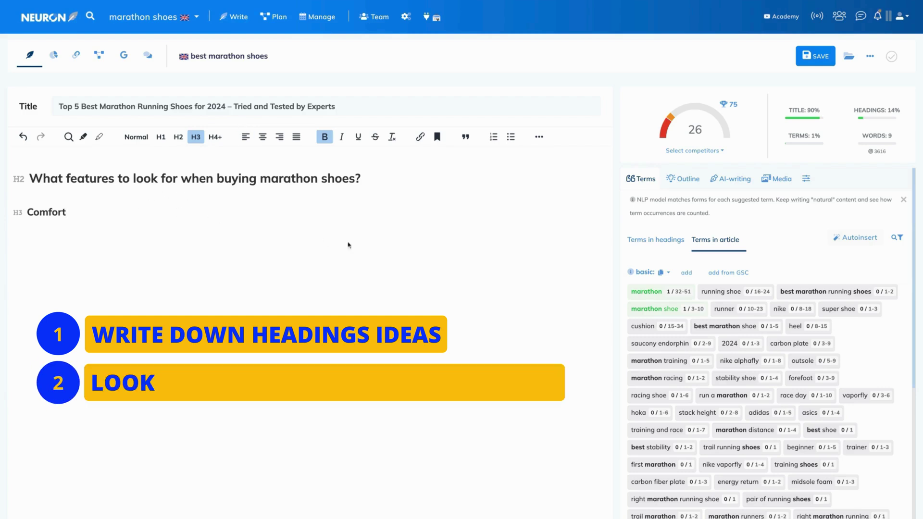
Step: Show the Smart headings suggestions from unused terms, such as 'The 7 Best Marathon Running Shoes'
click(688, 182)
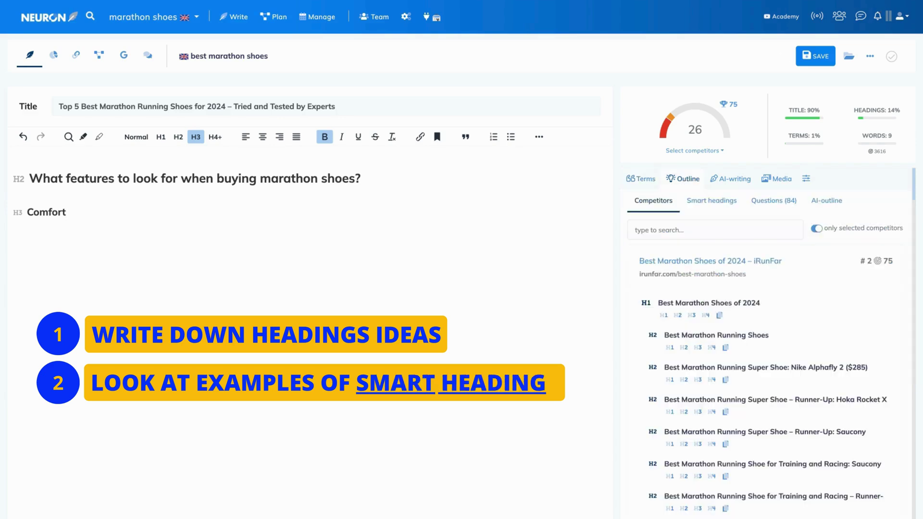
click(703, 202)
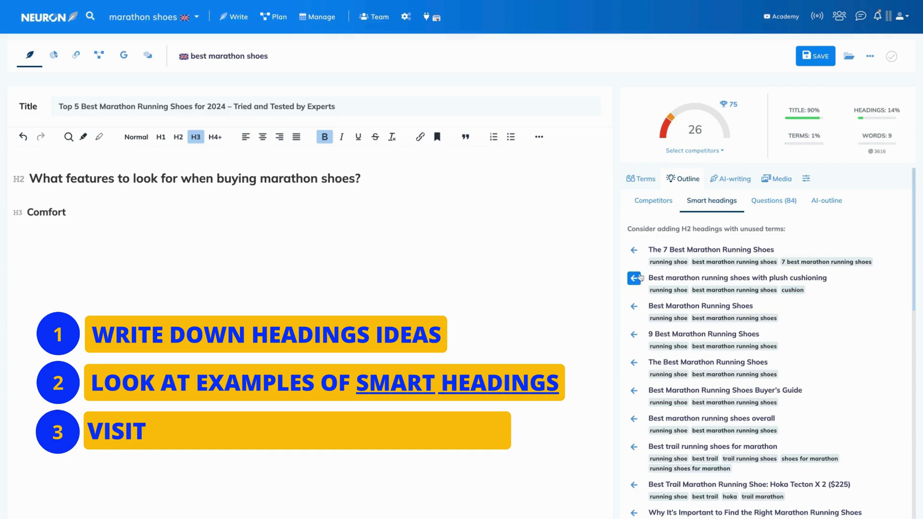
Step: Insert the competitor's H2 'Why It's Important to Find the Right Marathon Running Shoes' below Comfort
click(649, 203)
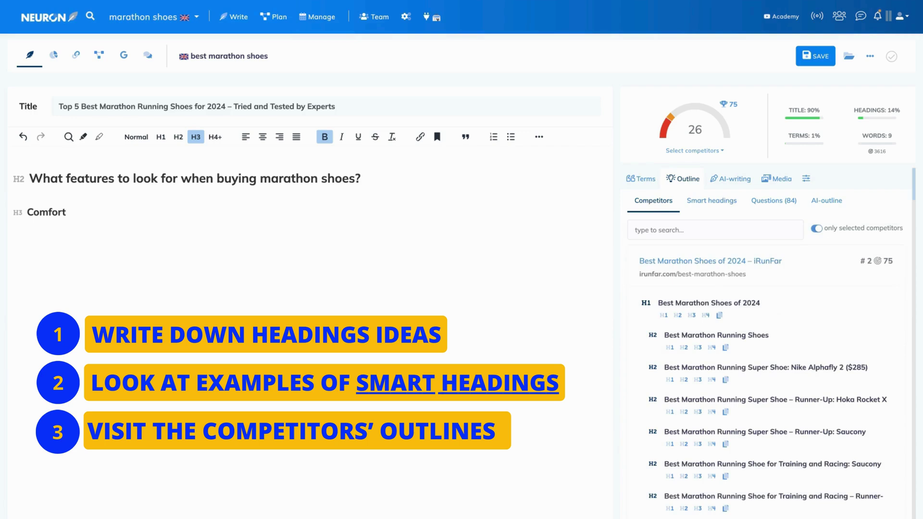
scroll(700, 396, down, 2)
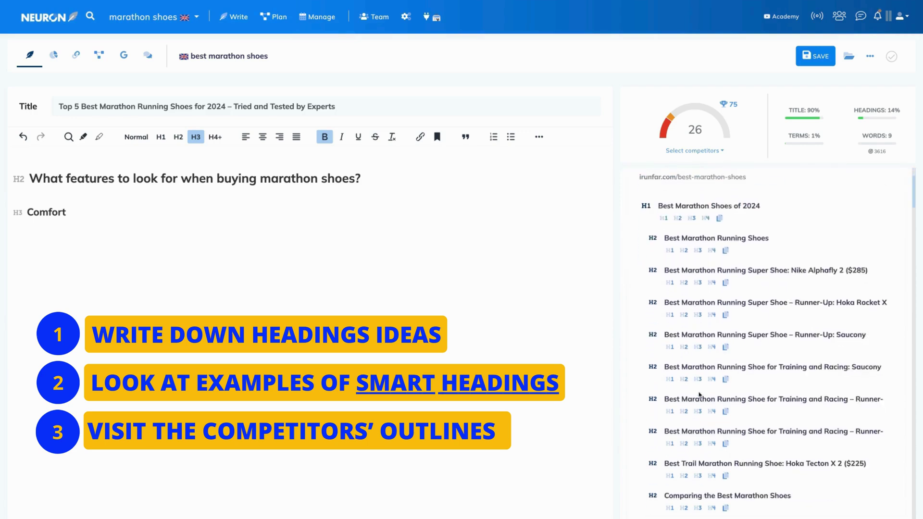
scroll(700, 395, down, 2)
scroll(698, 385, down, 2)
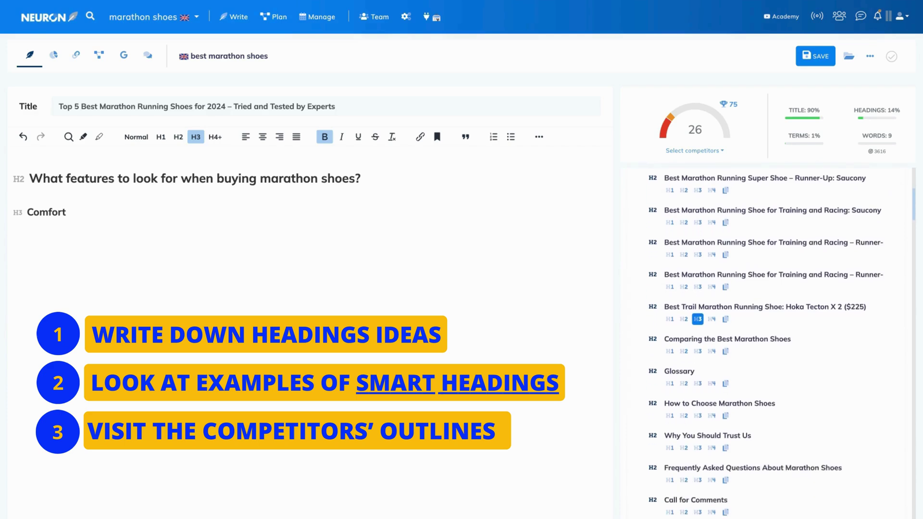
scroll(698, 390, down, 1)
scroll(697, 389, down, 3)
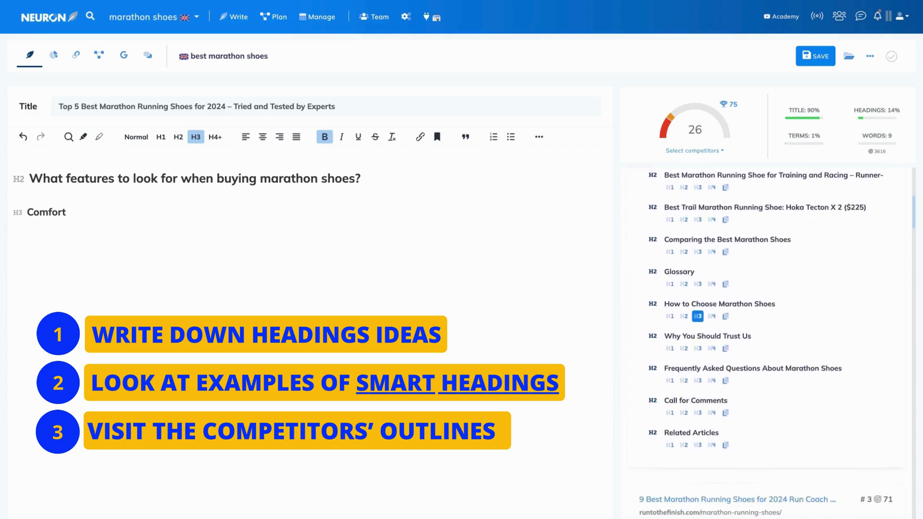
scroll(698, 396, down, 5)
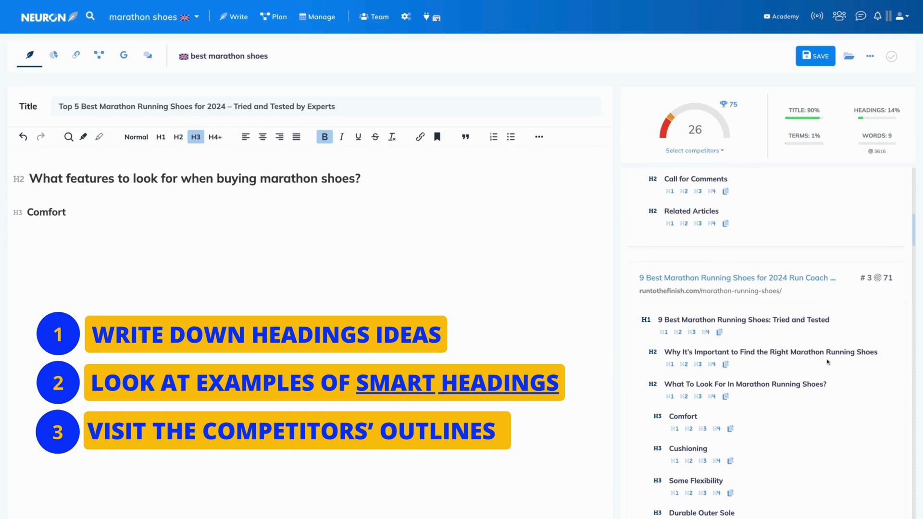
click(47, 243)
click(684, 363)
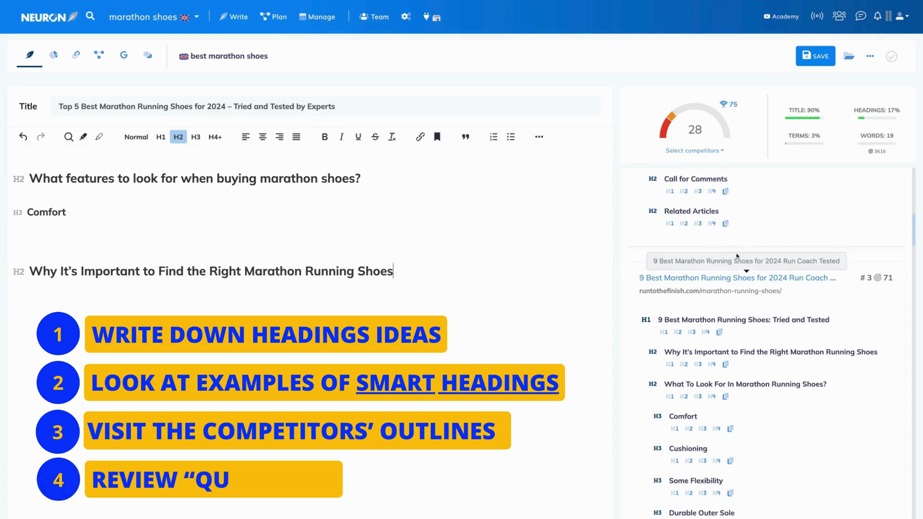
scroll(736, 279, up, 10)
click(773, 200)
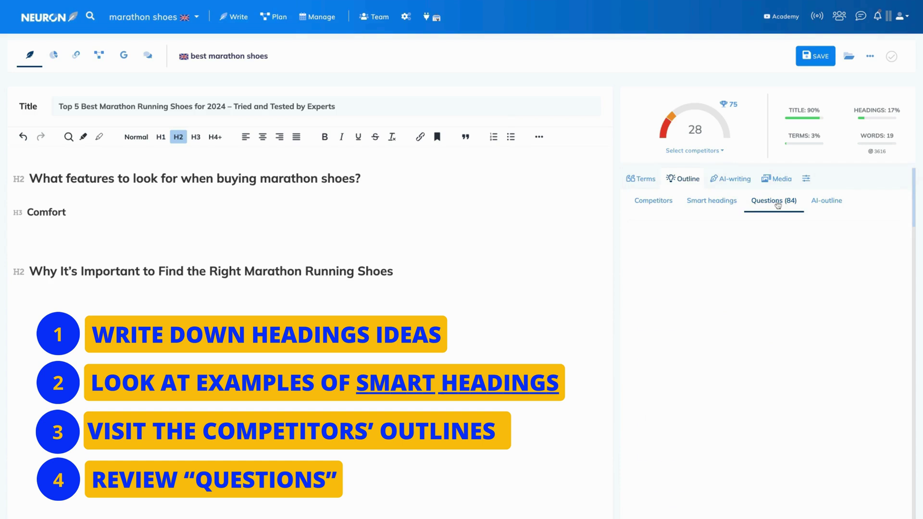
scroll(743, 300, down, 3)
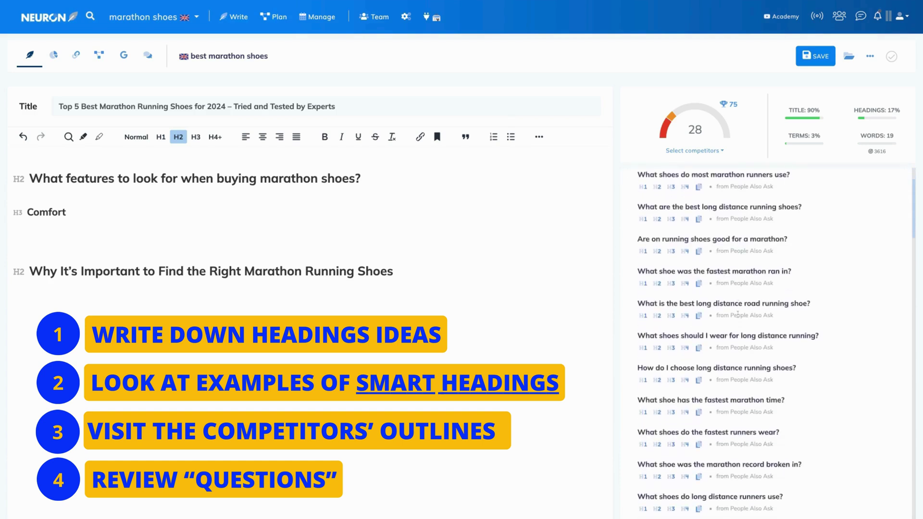
scroll(738, 314, down, 2)
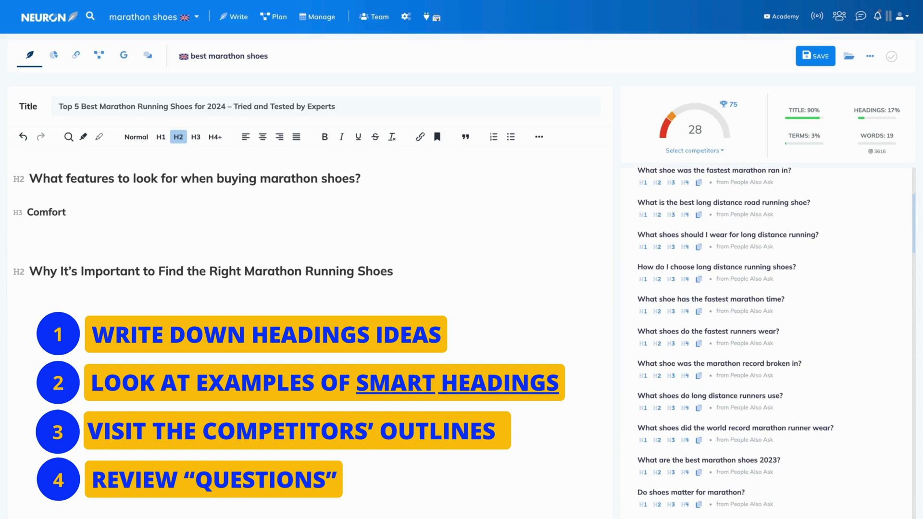
scroll(736, 344, down, 4)
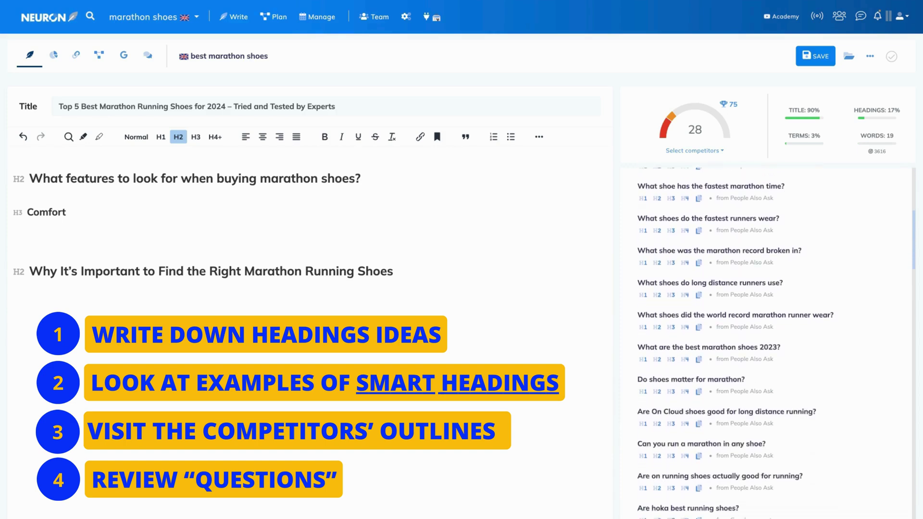
scroll(735, 343, down, 3)
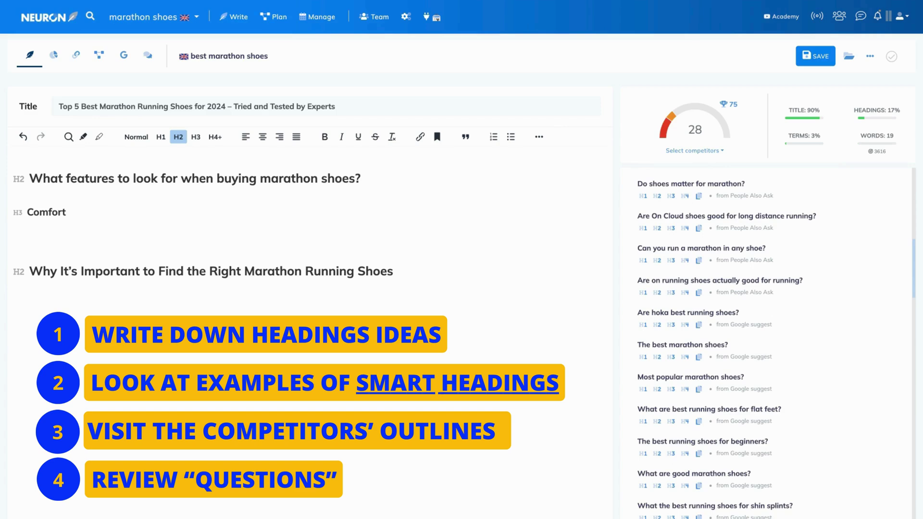
scroll(736, 343, down, 2)
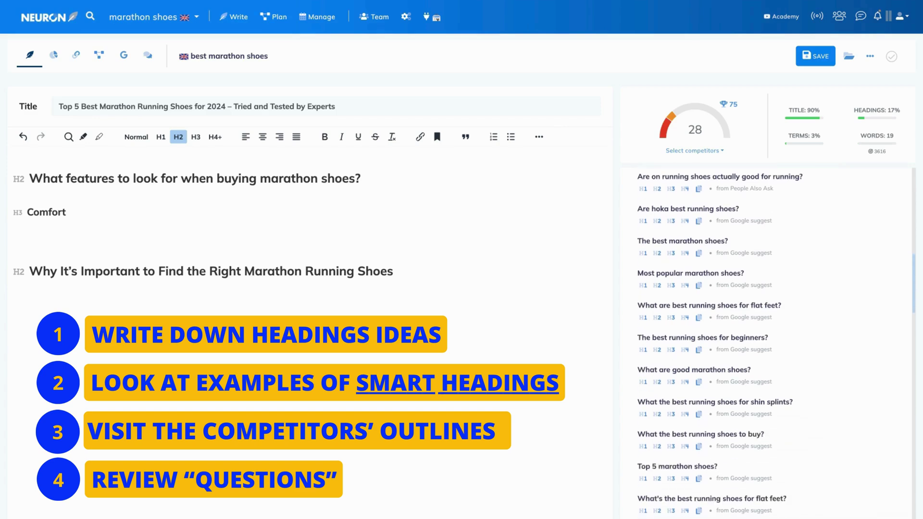
scroll(735, 343, down, 2)
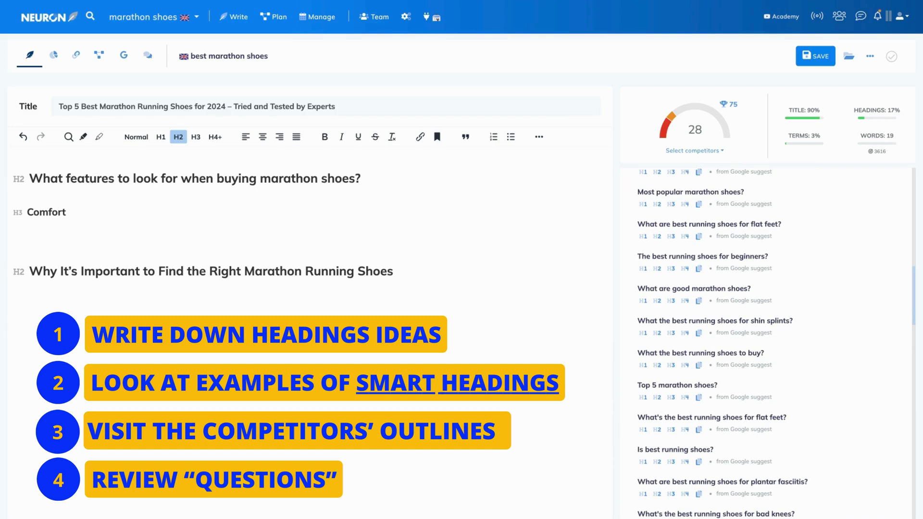
scroll(769, 341, up, 15)
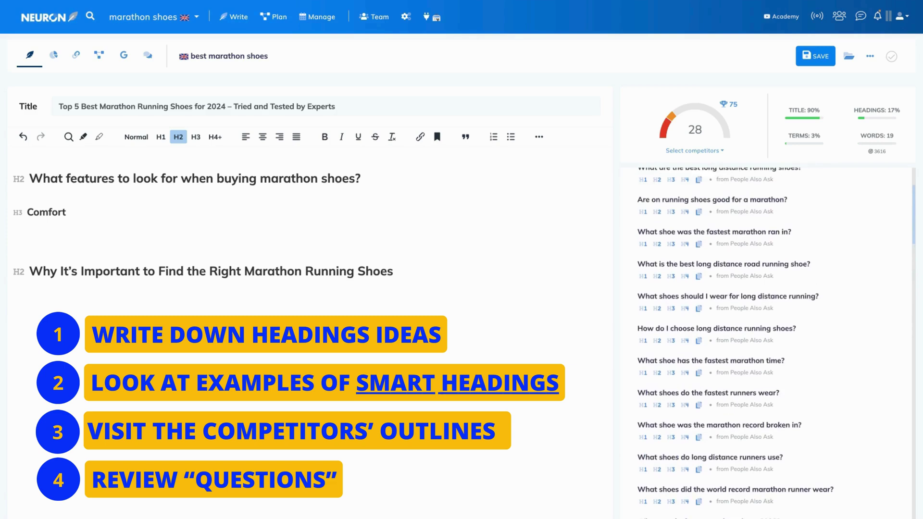
scroll(769, 341, up, 3)
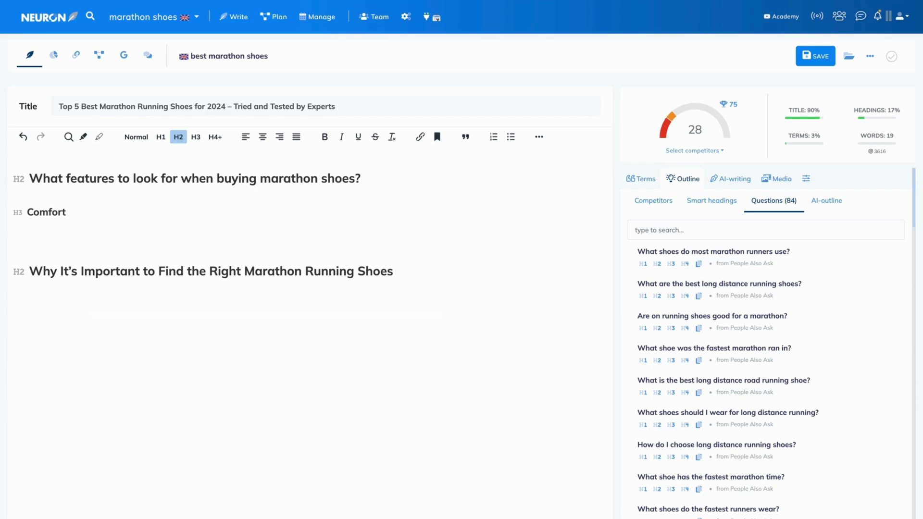
Step: Delete all the old draft headings from the article
click(480, 301)
key(ctrl+a)
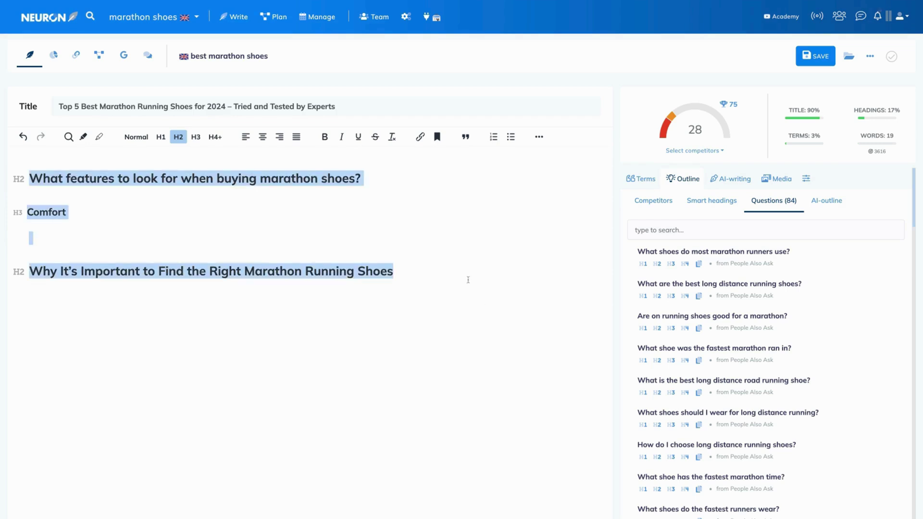
key(BackSpace)
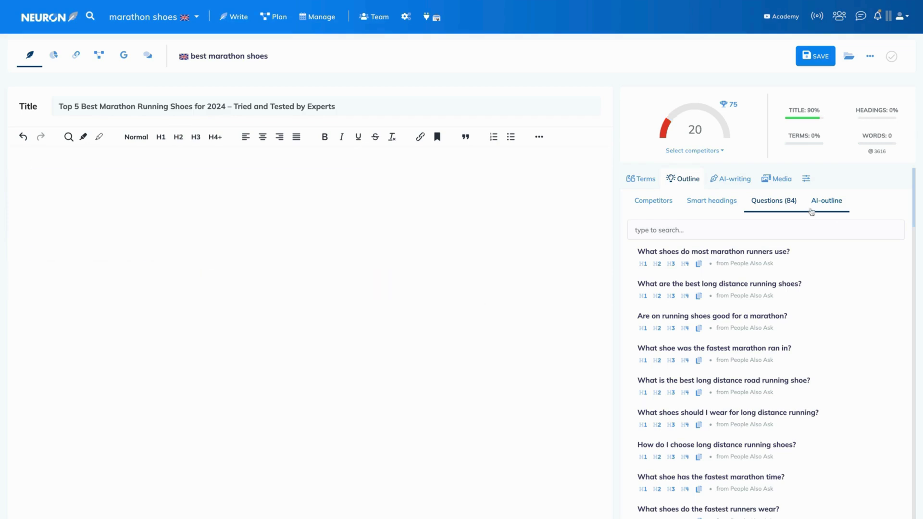
Step: Bring up the AI 'Advanced blog article outline with H1-H3 headings' form, prefilled with the title and terms
click(826, 201)
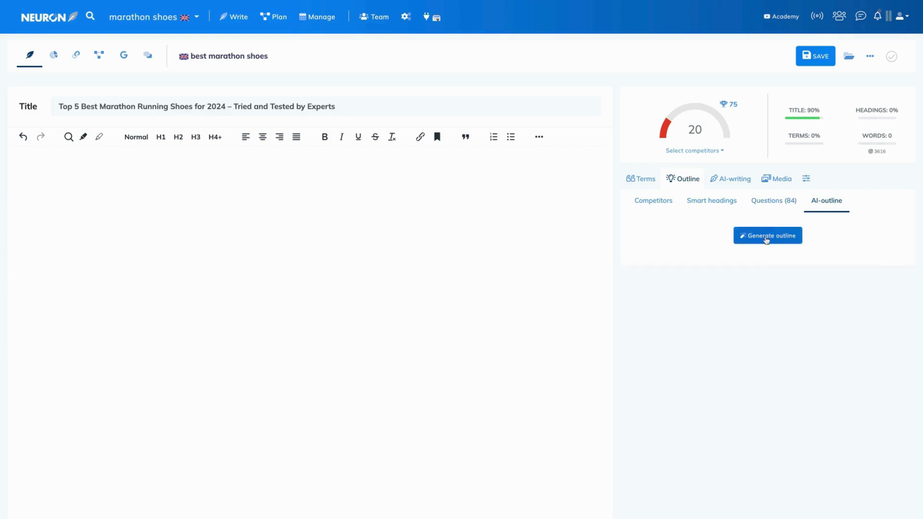
click(766, 239)
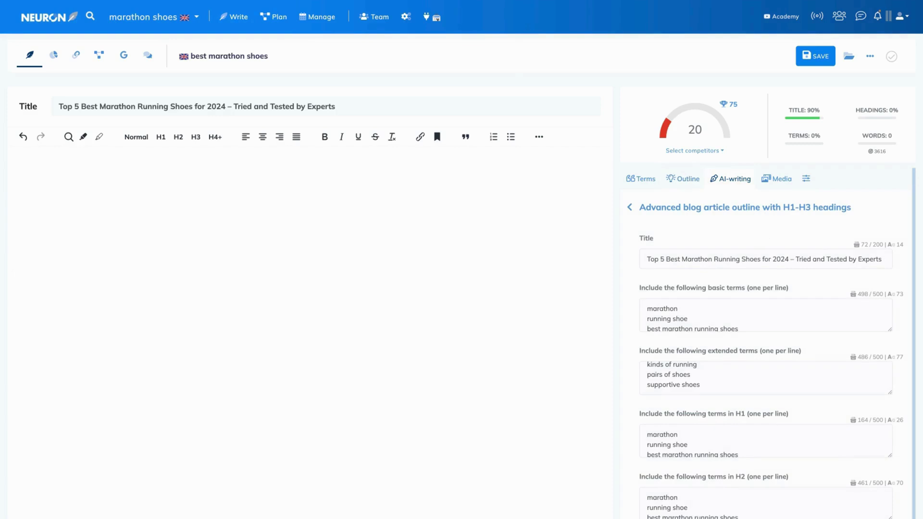
scroll(718, 346, down, 5)
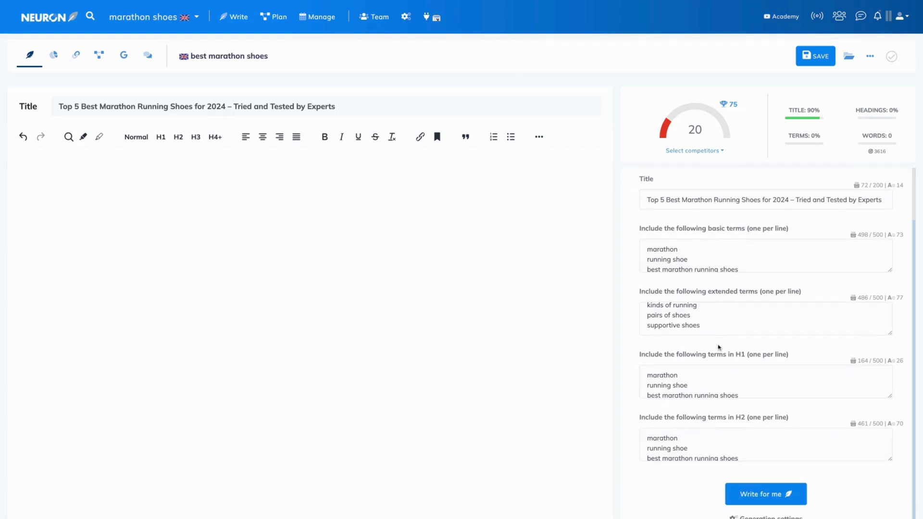
scroll(700, 346, down, 1)
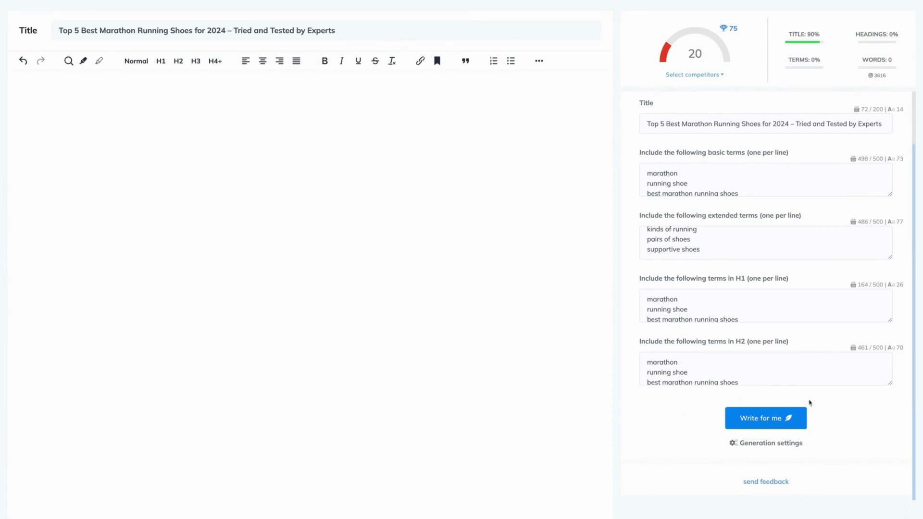
Step: Generate the AI marathon-shoe H2/H3 outline into the article and review it
click(765, 419)
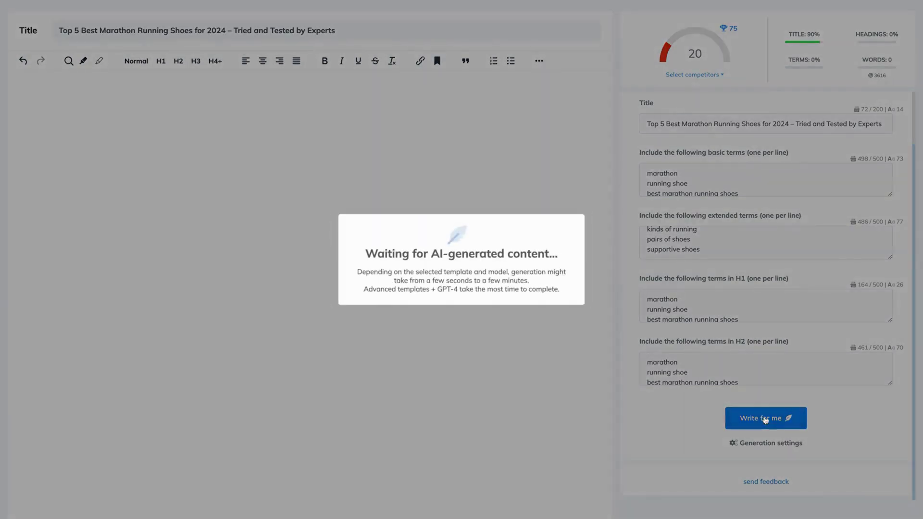
scroll(311, 273, up, 5)
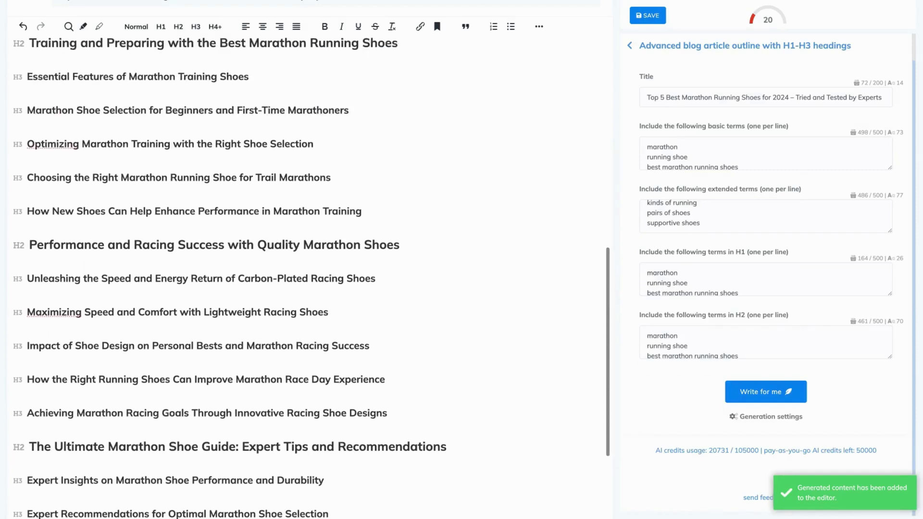
scroll(311, 273, up, 2)
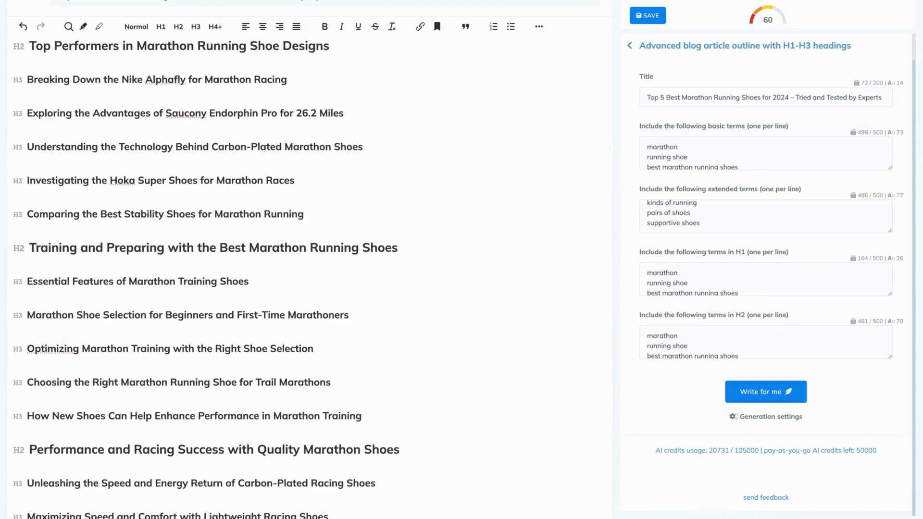
scroll(312, 273, down, 4)
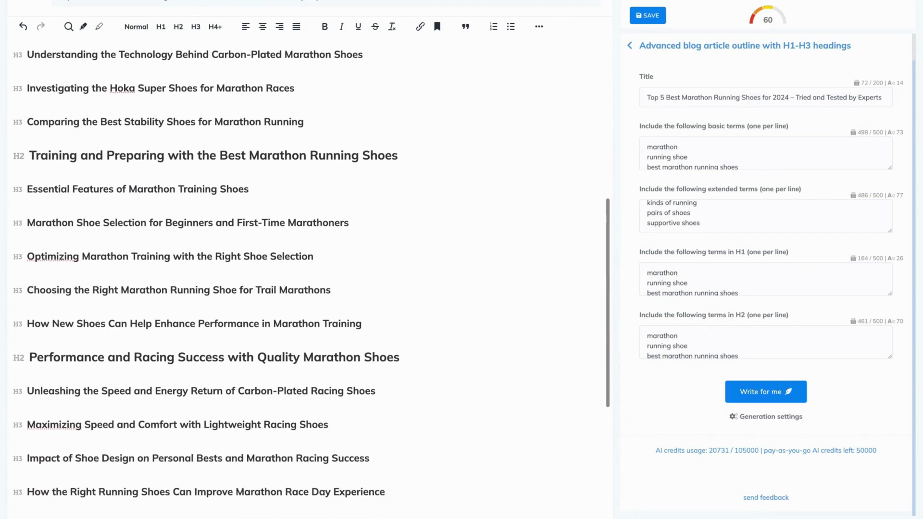
scroll(312, 277, down, 3)
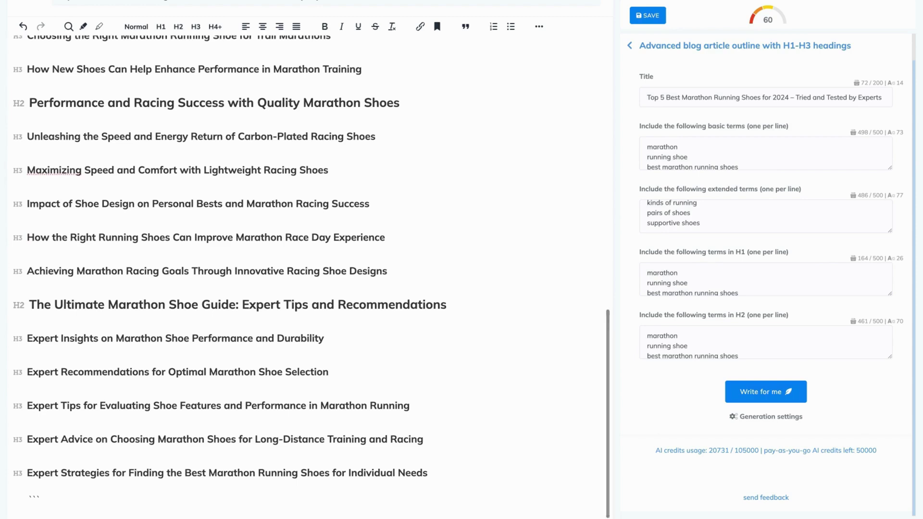
Step: Delete the 'Top Performers in Marathon Running Shoe Designs' H2 together with its H3s
scroll(312, 277, up, 3)
scroll(312, 273, up, 2)
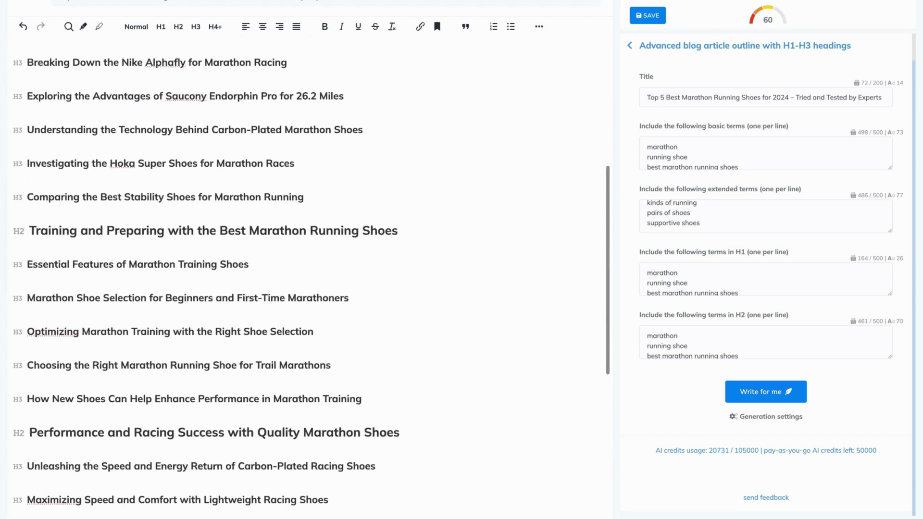
scroll(312, 272, up, 3)
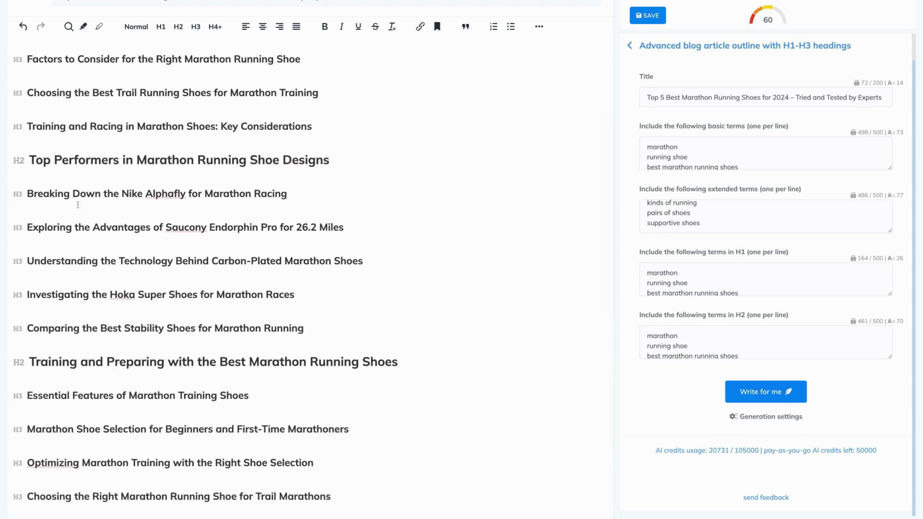
drag(27, 160, 304, 329)
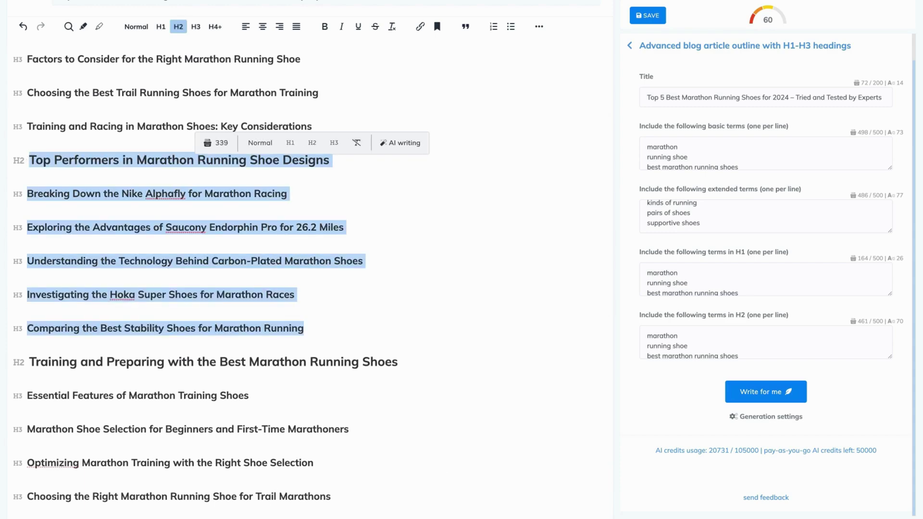
key(BackSpace)
key(BackSpace)
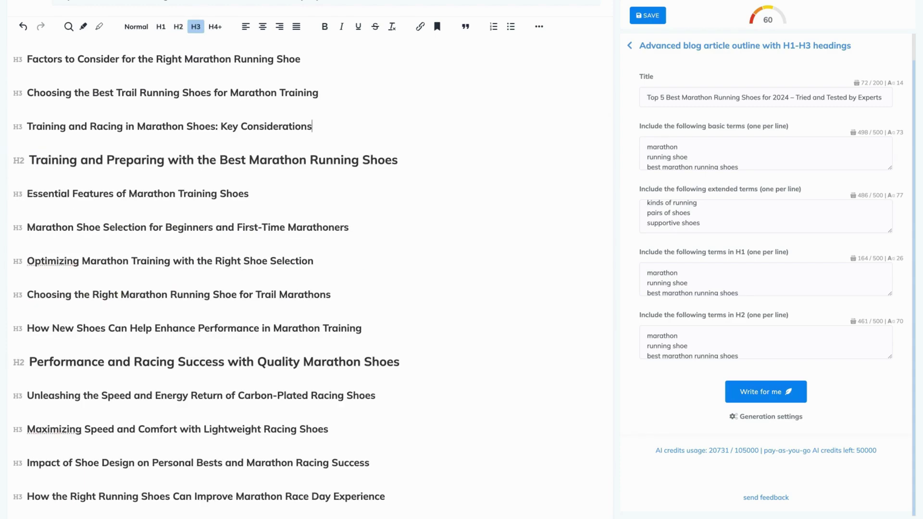